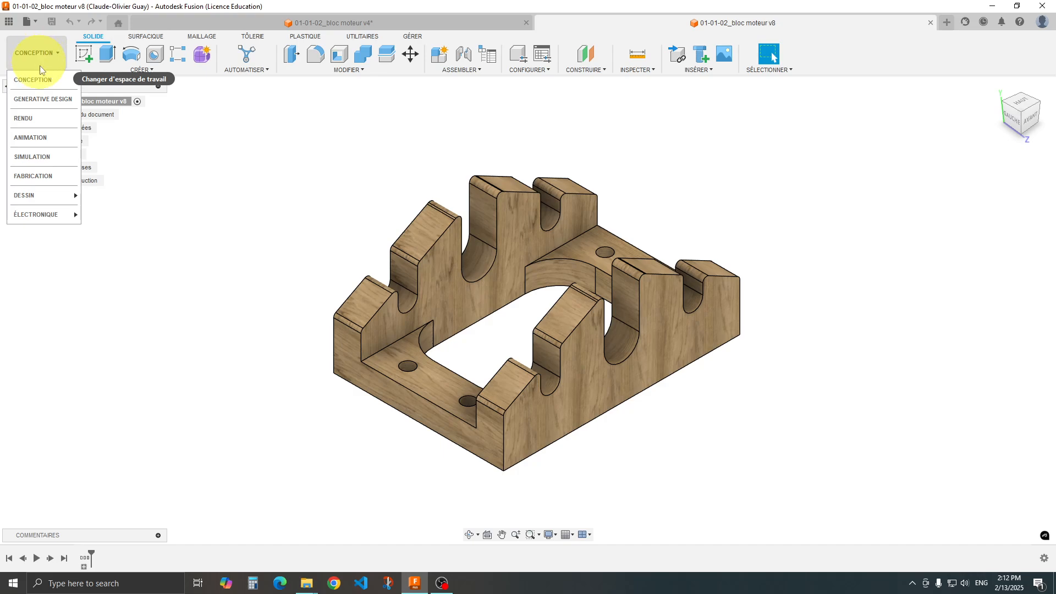
- In the Fabrication workspace's tool library, import C01-241113_bibliotheque_outils.tools into the Local libraries
{"action": "left_click", "coordinate": [40, 179]}
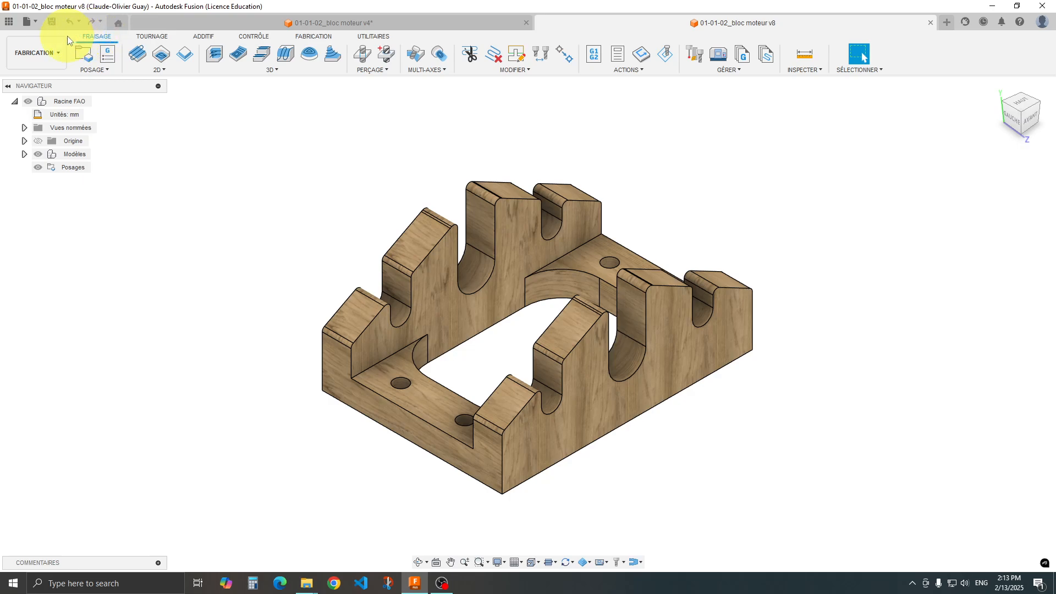
{"action": "left_click", "coordinate": [697, 57]}
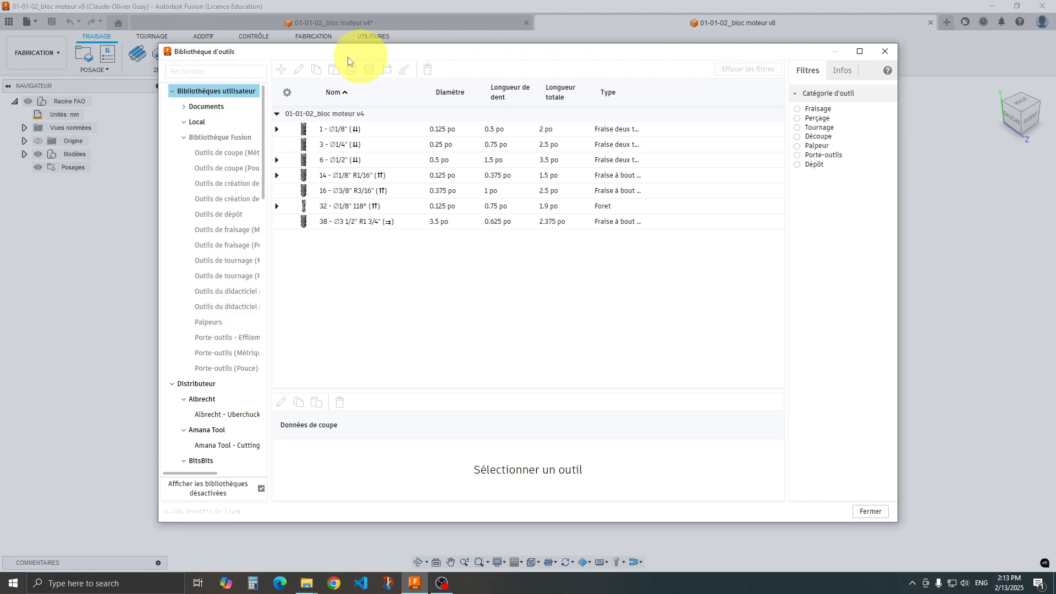
{"action": "right_click", "coordinate": [199, 123]}
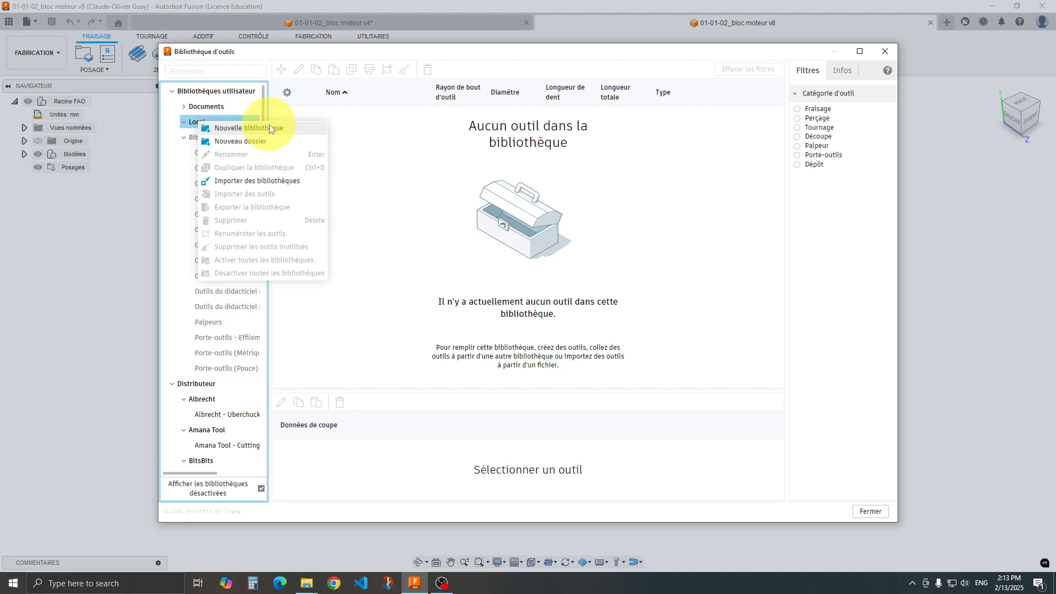
{"action": "left_click", "coordinate": [274, 184]}
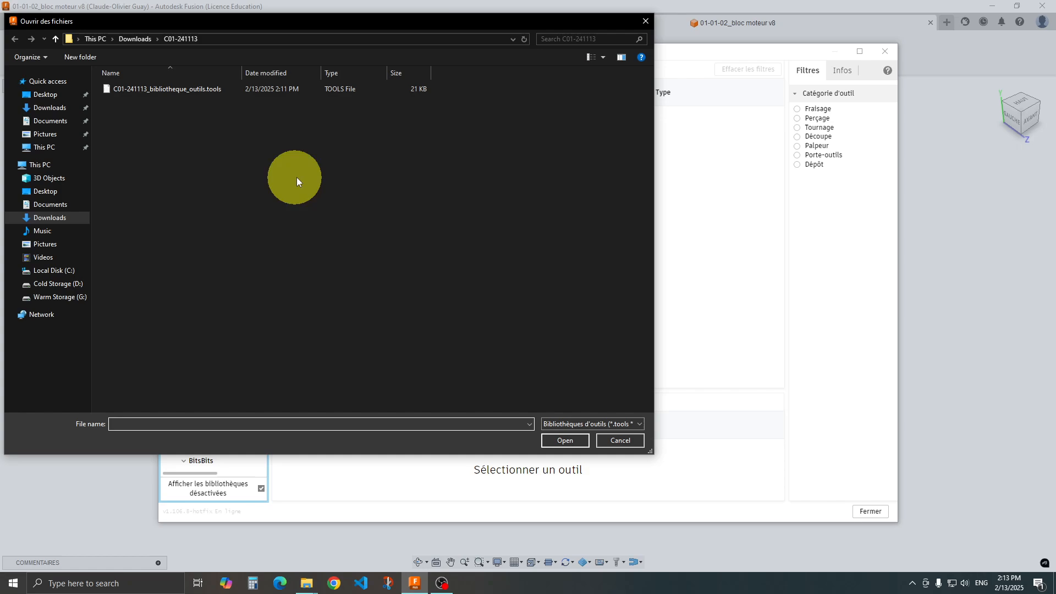
{"action": "left_click", "coordinate": [132, 94]}
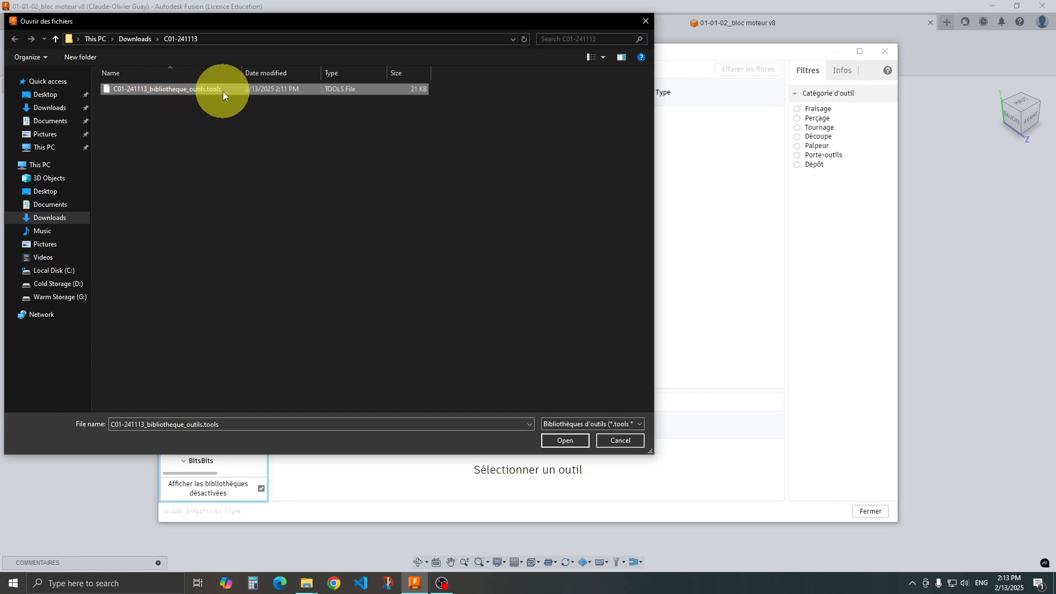
{"action": "left_click", "coordinate": [564, 441]}
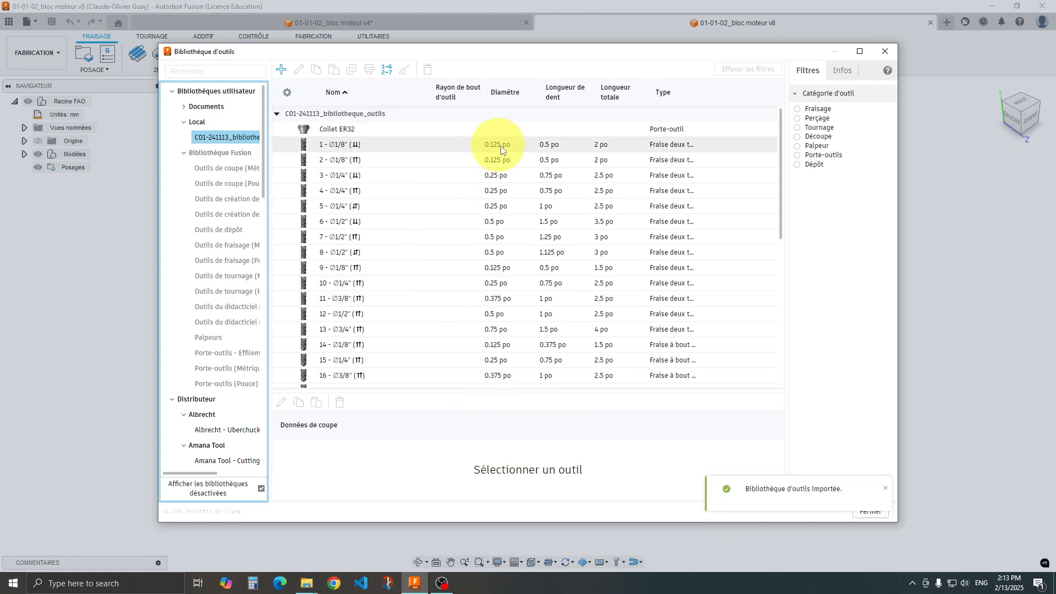
- Look through the full list of tools in the imported C01-241113_bibliotheque_outils library
{"action": "scroll", "coordinate": [492, 165], "scroll_direction": "down", "scroll_amount": 6}
{"action": "scroll", "coordinate": [491, 187], "scroll_direction": "up", "scroll_amount": 6}
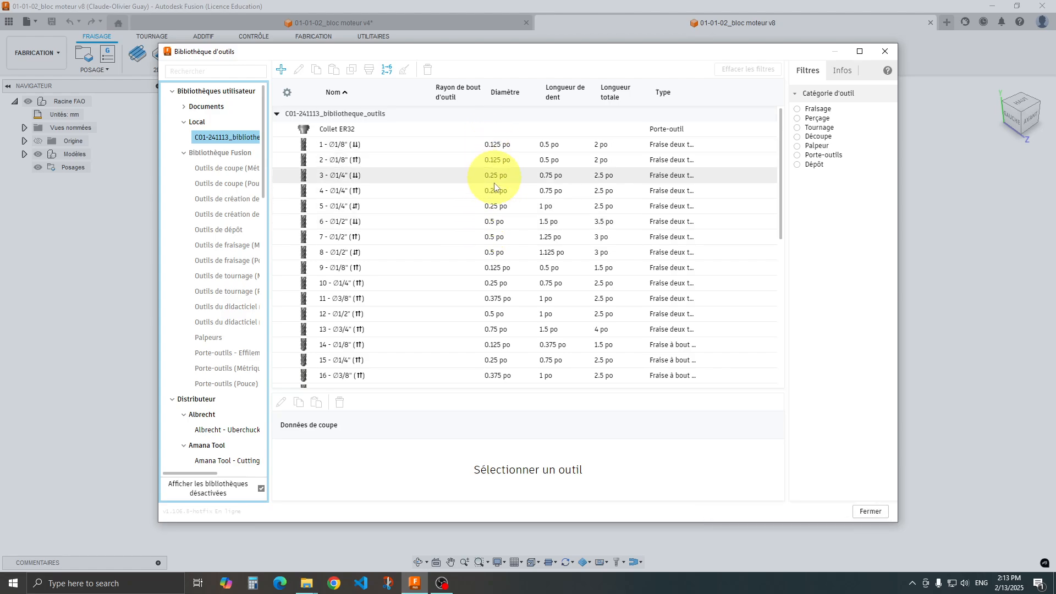
{"action": "scroll", "coordinate": [490, 203], "scroll_direction": "down", "scroll_amount": 4}
{"action": "scroll", "coordinate": [486, 204], "scroll_direction": "down", "scroll_amount": 3}
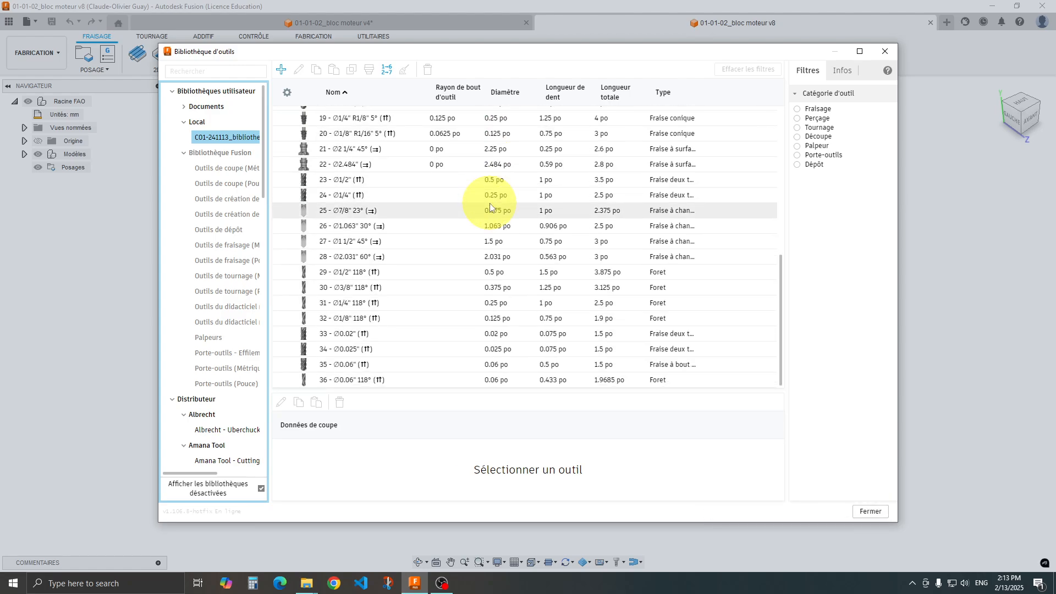
{"action": "scroll", "coordinate": [476, 324], "scroll_direction": "up", "scroll_amount": 5}
{"action": "scroll", "coordinate": [475, 324], "scroll_direction": "up", "scroll_amount": 3}
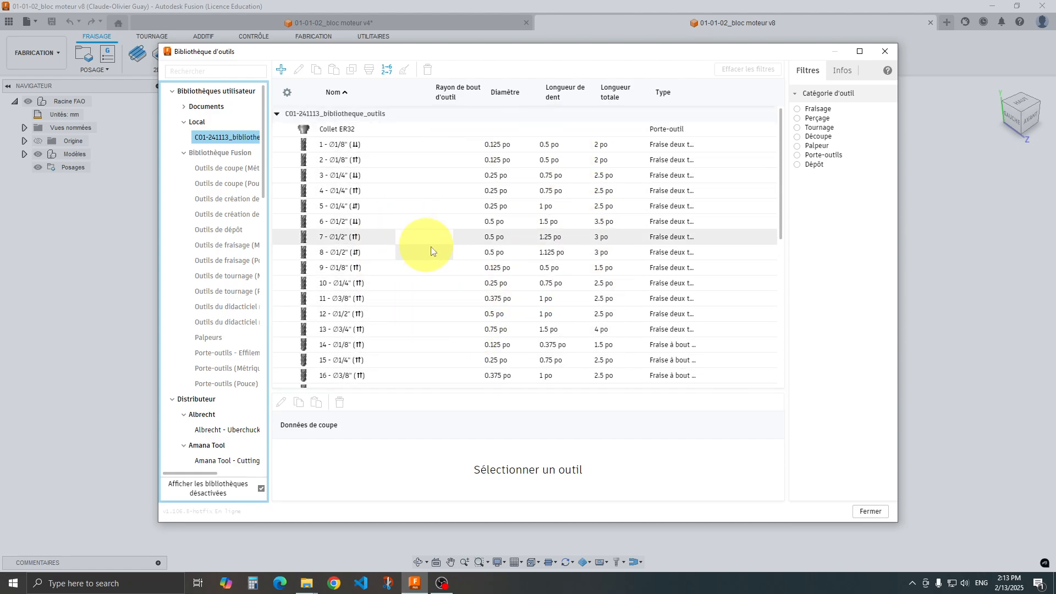
- Find the Distributeur column with the search term "dis" and add it to the tool list
{"action": "left_click", "coordinate": [287, 95]}
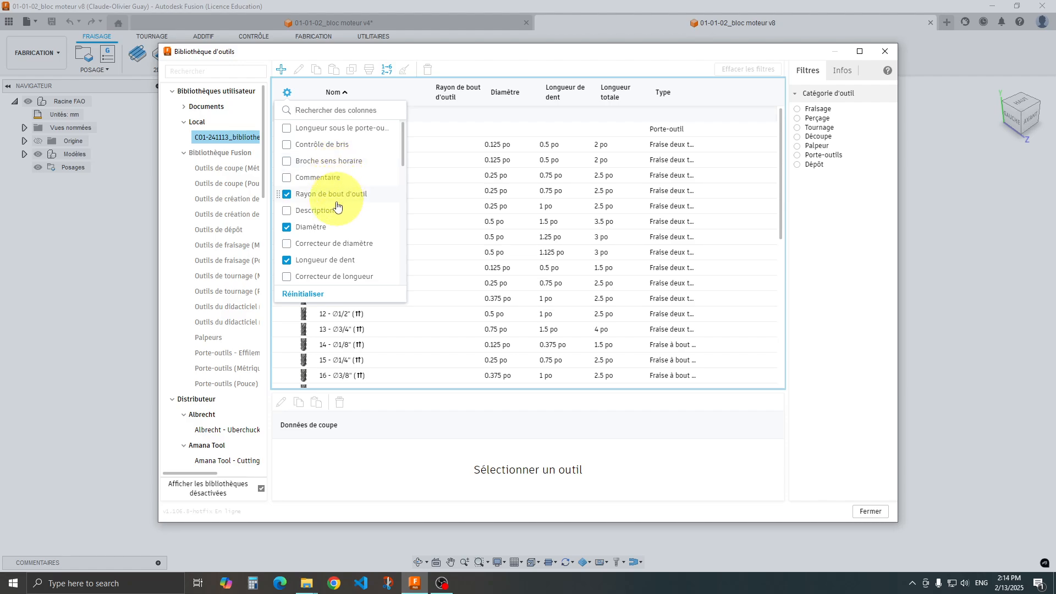
{"action": "scroll", "coordinate": [333, 245], "scroll_direction": "down", "scroll_amount": 1}
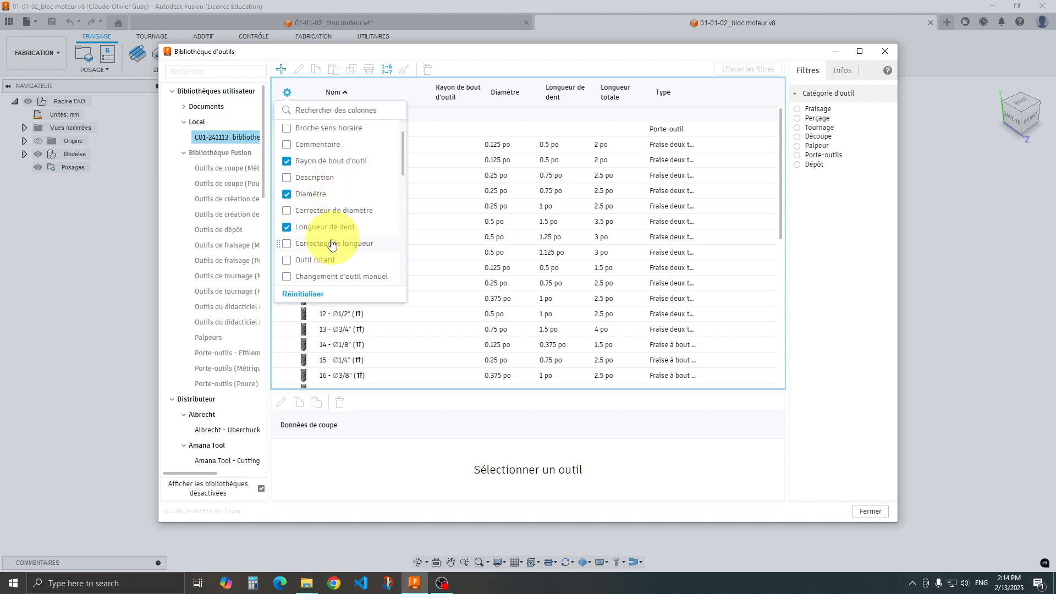
{"action": "scroll", "coordinate": [319, 275], "scroll_direction": "down", "scroll_amount": 2}
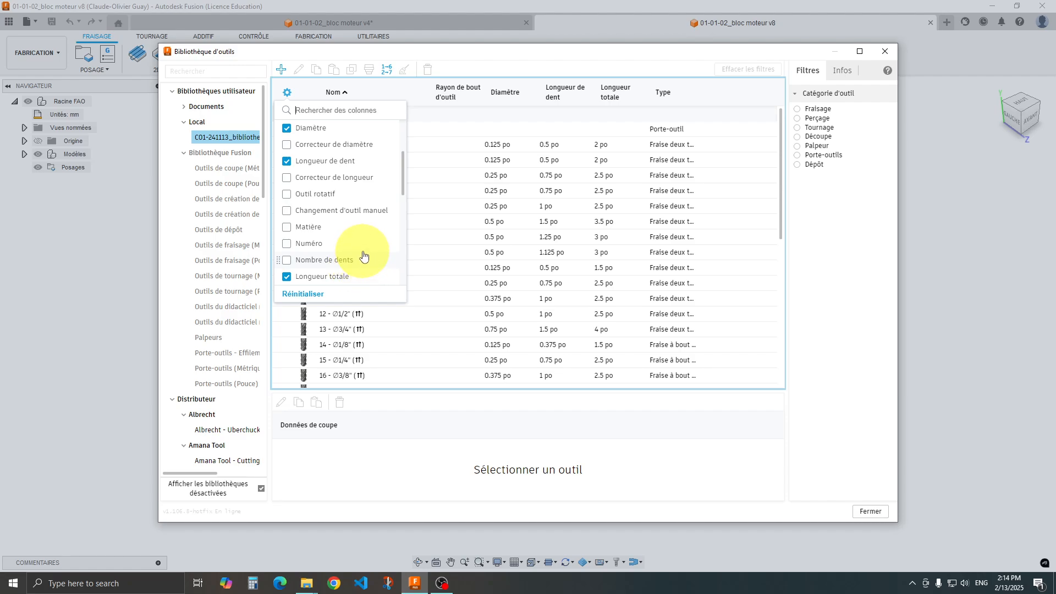
{"action": "left_click", "coordinate": [318, 111]}
{"action": "type", "text": "dis"}
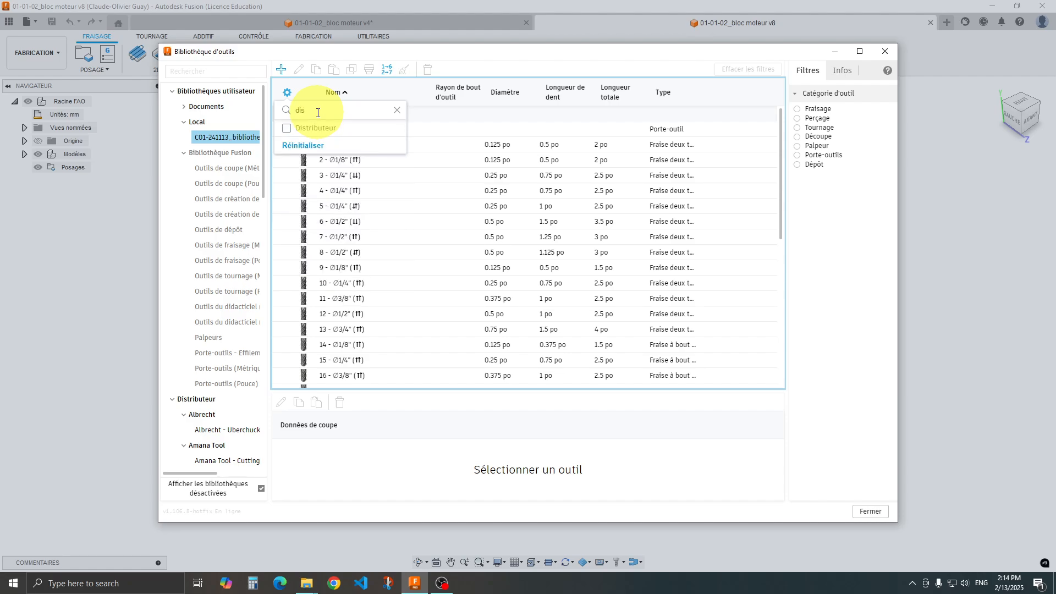
{"action": "left_click", "coordinate": [286, 129]}
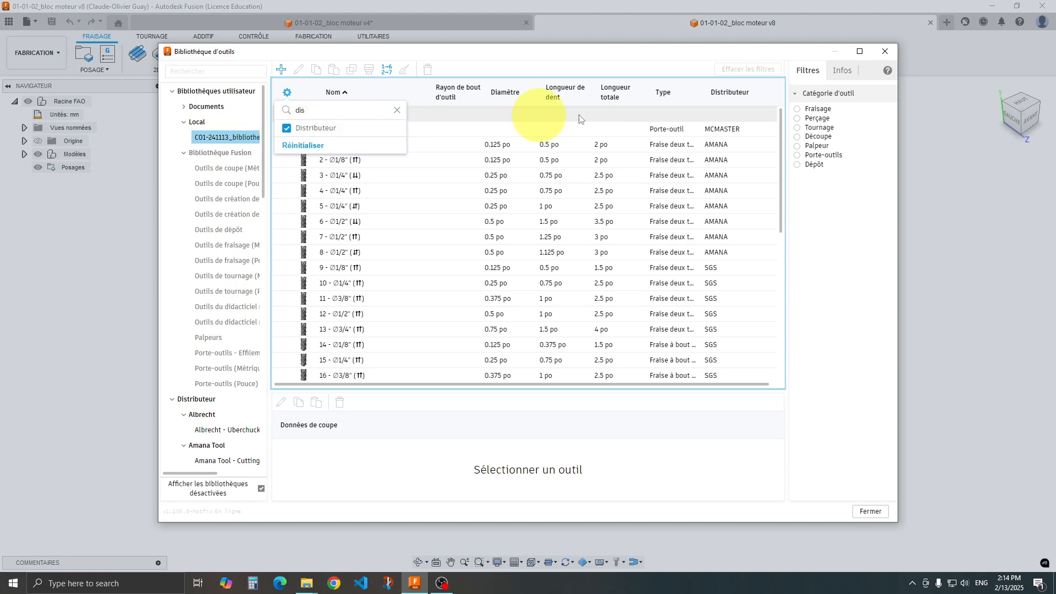
{"action": "left_click", "coordinate": [639, 112]}
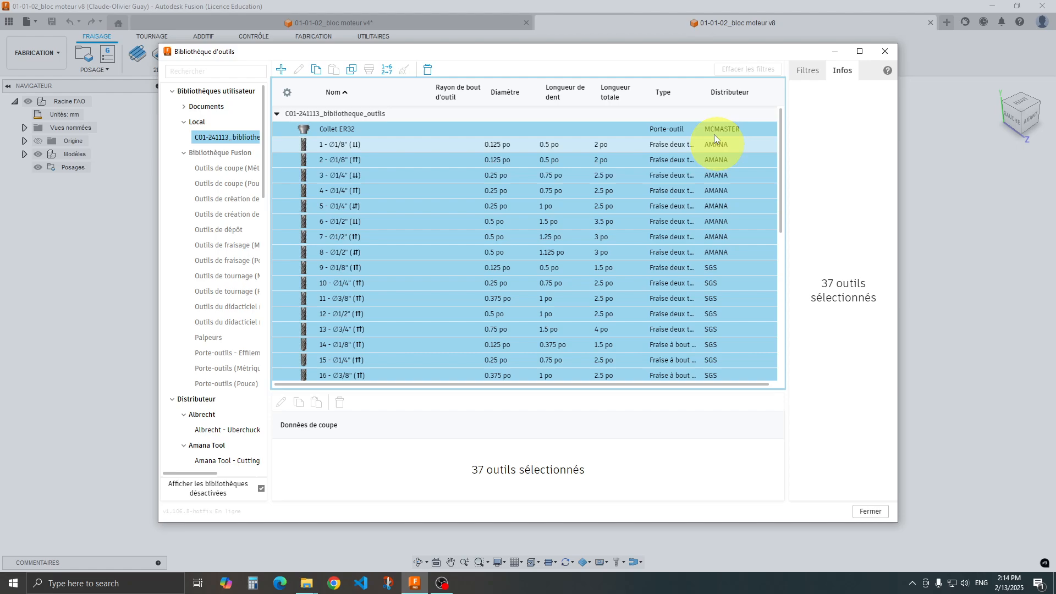
{"action": "left_click", "coordinate": [759, 146]}
{"action": "left_click", "coordinate": [741, 129]}
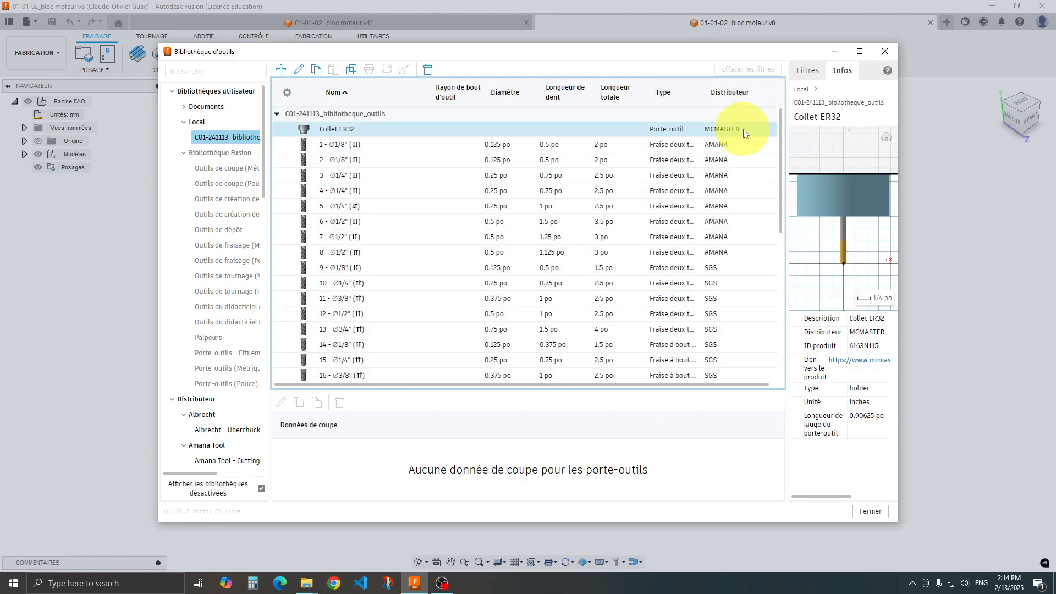
{"action": "left_click", "coordinate": [732, 140]}
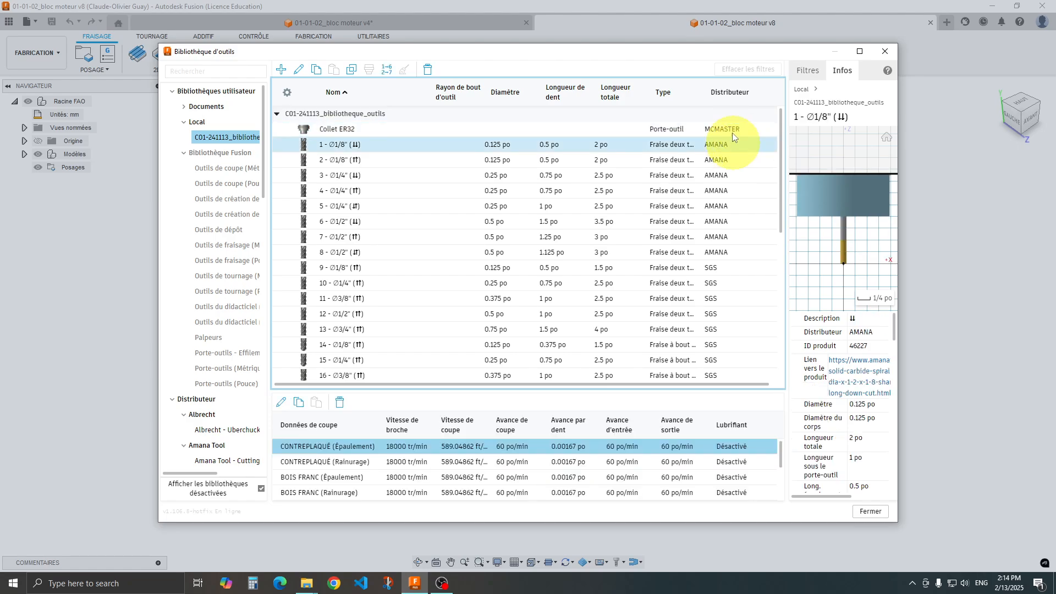
- Sort the tool list by Distributeur in descending order and review the tools grouped by supplier
{"action": "left_click", "coordinate": [740, 91]}
{"action": "left_click", "coordinate": [751, 95]}
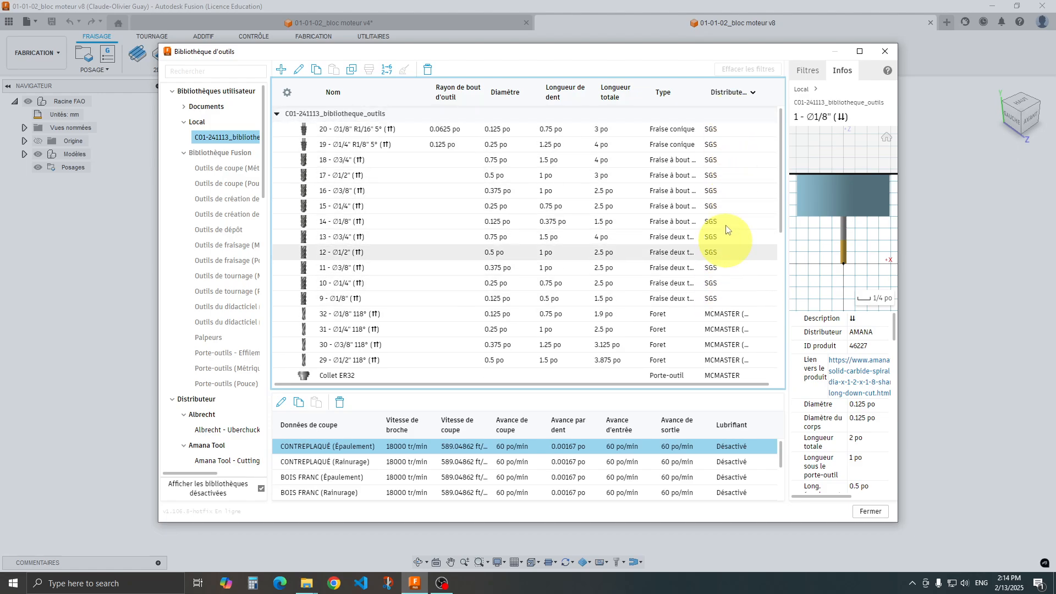
{"action": "scroll", "coordinate": [720, 236], "scroll_direction": "down", "scroll_amount": 3}
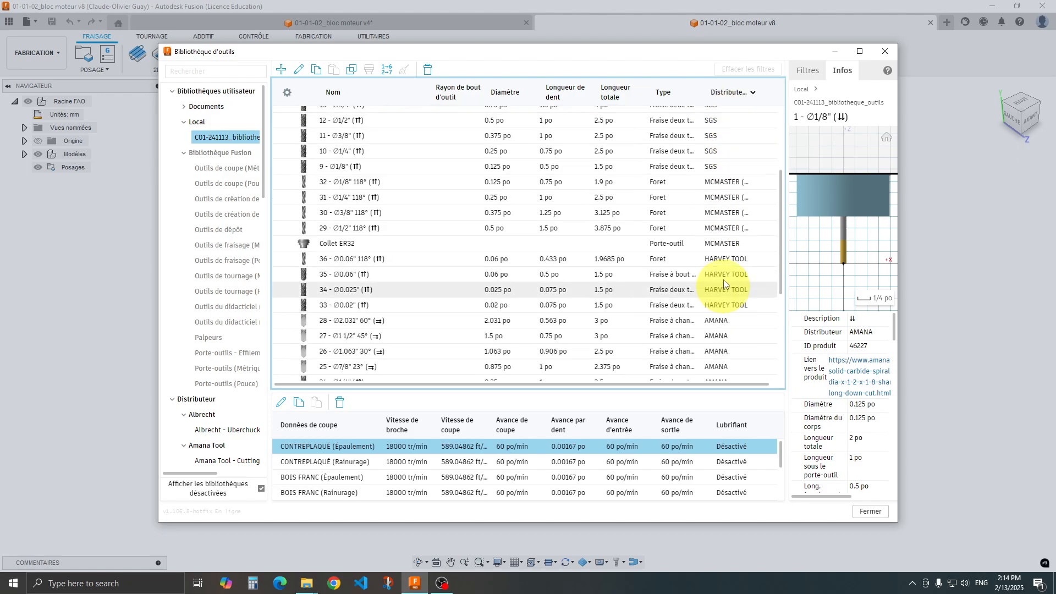
{"action": "scroll", "coordinate": [724, 286], "scroll_direction": "down", "scroll_amount": 3}
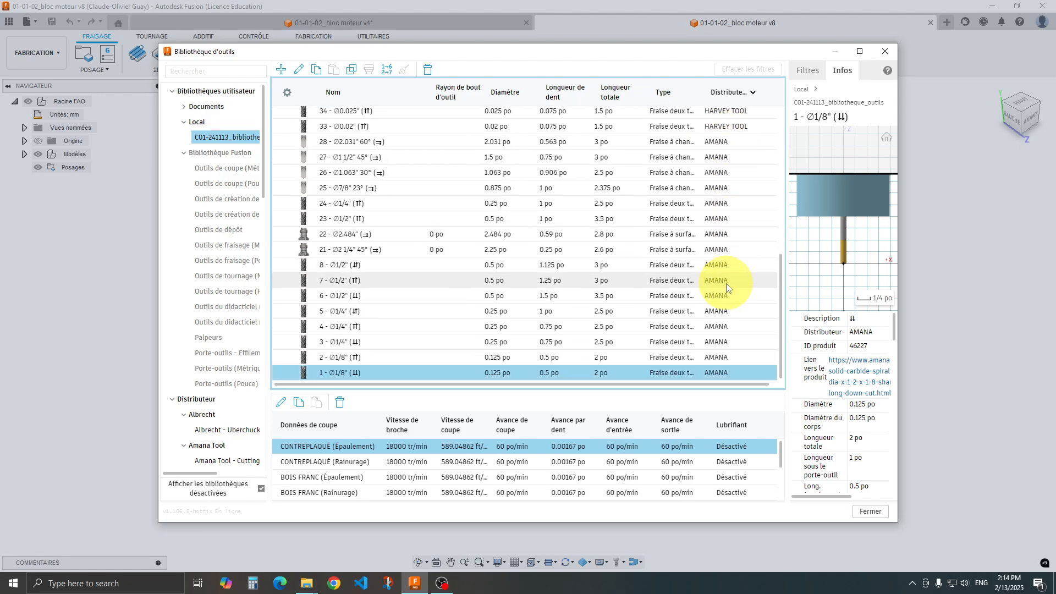
{"action": "scroll", "coordinate": [729, 318], "scroll_direction": "up", "scroll_amount": 6}
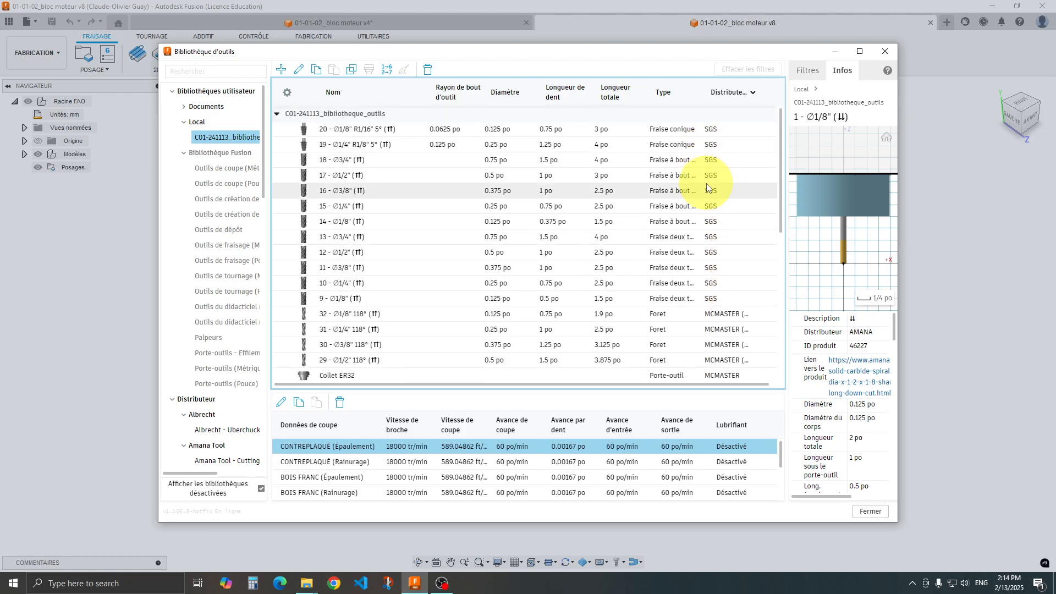
- Maximize the tool library window and widen the information area to show the description of tool 20, the Ø1/8" R1/16" 5° tapered mill
{"action": "left_click", "coordinate": [353, 131]}
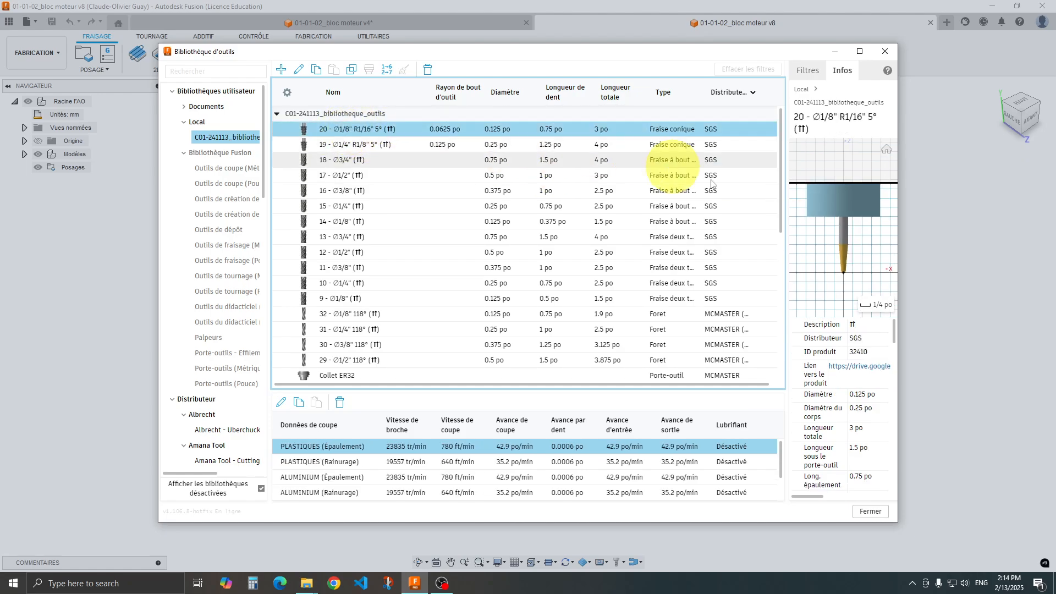
{"action": "left_click", "coordinate": [859, 51]}
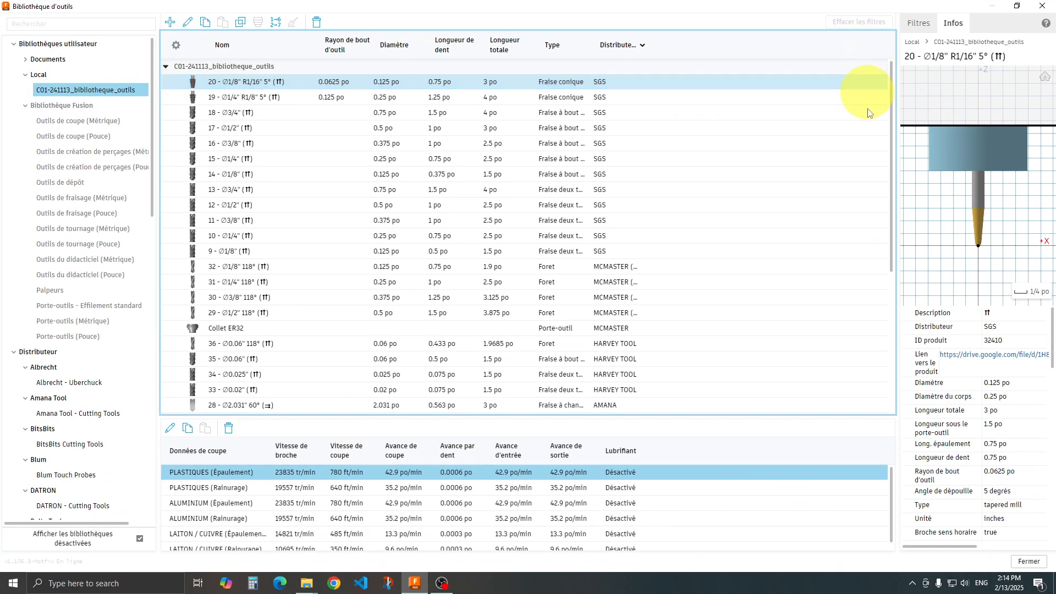
{"action": "left_click_drag", "start_coordinate": [893, 284], "coordinate": [790, 278]}
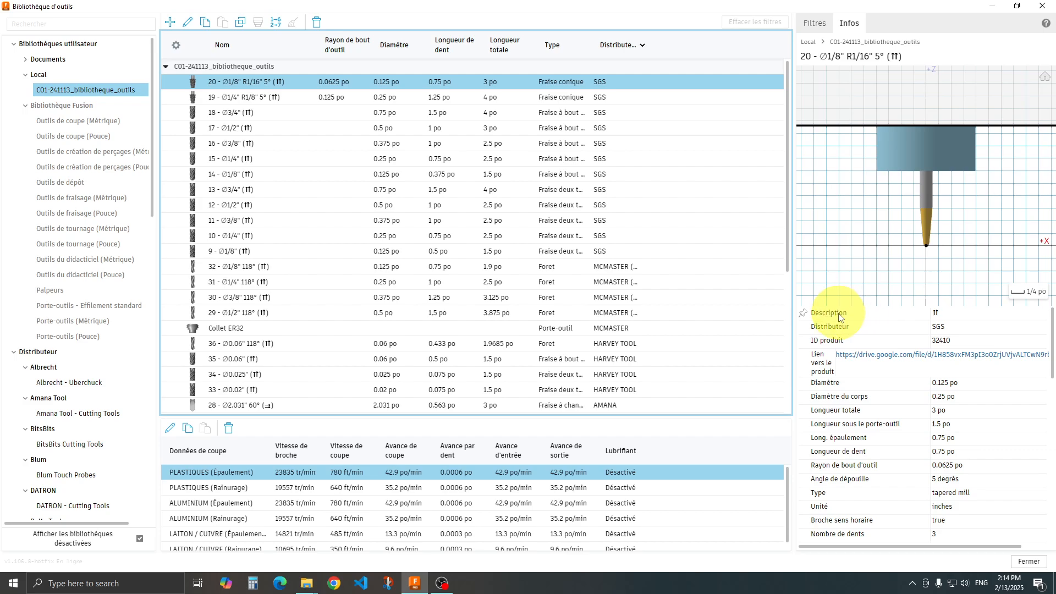
{"action": "left_click", "coordinate": [934, 312]}
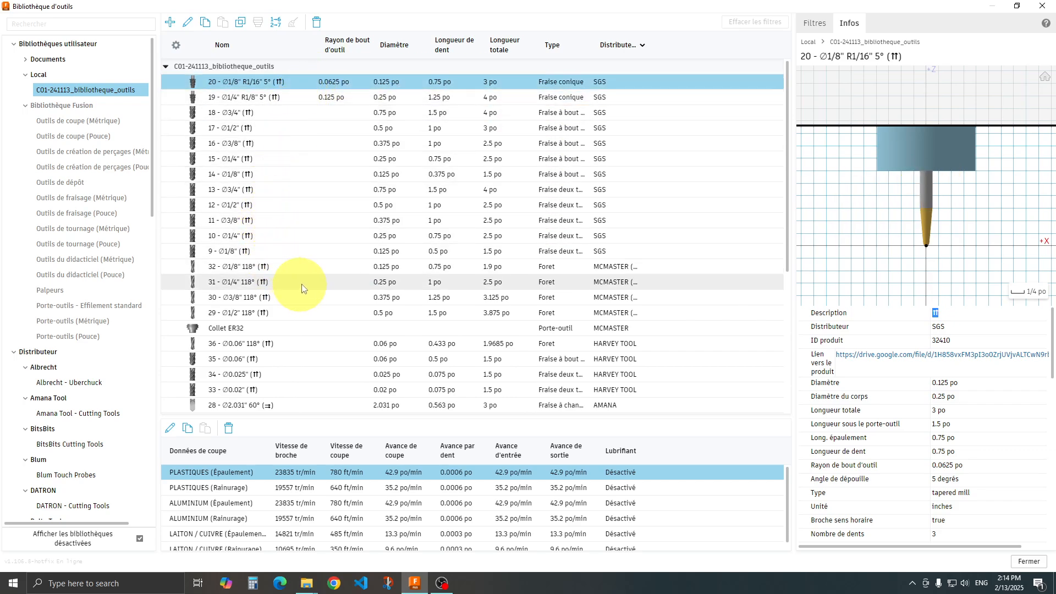
- Check the description symbols of tool 28 (Ø2.031" 60°) and tool 6 (Ø1/2") in their details
{"action": "scroll", "coordinate": [305, 286], "scroll_direction": "down", "scroll_amount": 2}
{"action": "scroll", "coordinate": [307, 287], "scroll_direction": "down", "scroll_amount": 1}
{"action": "left_click", "coordinate": [307, 306]}
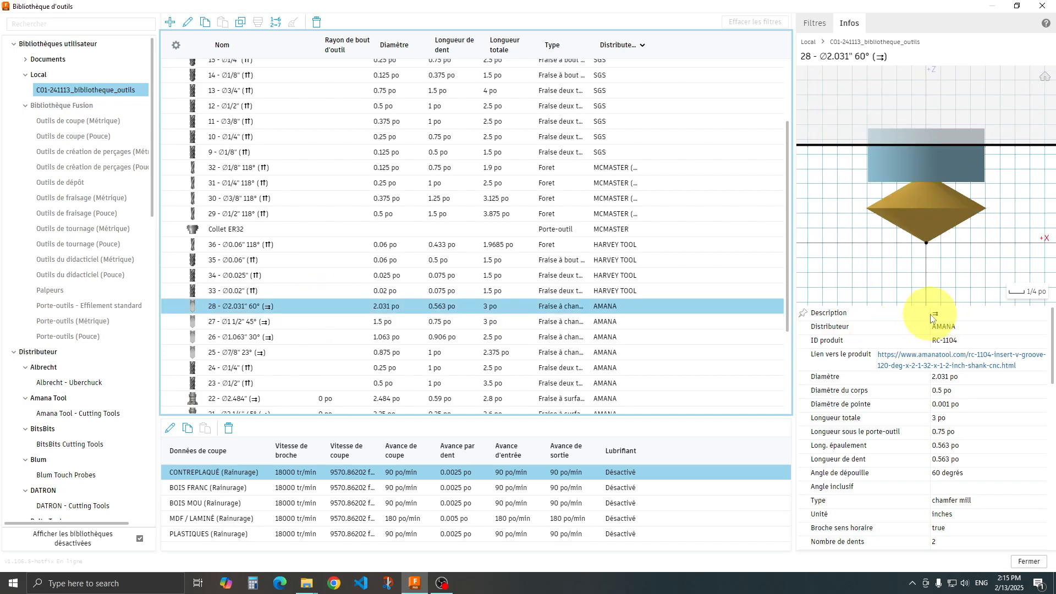
{"action": "left_click", "coordinate": [943, 314]}
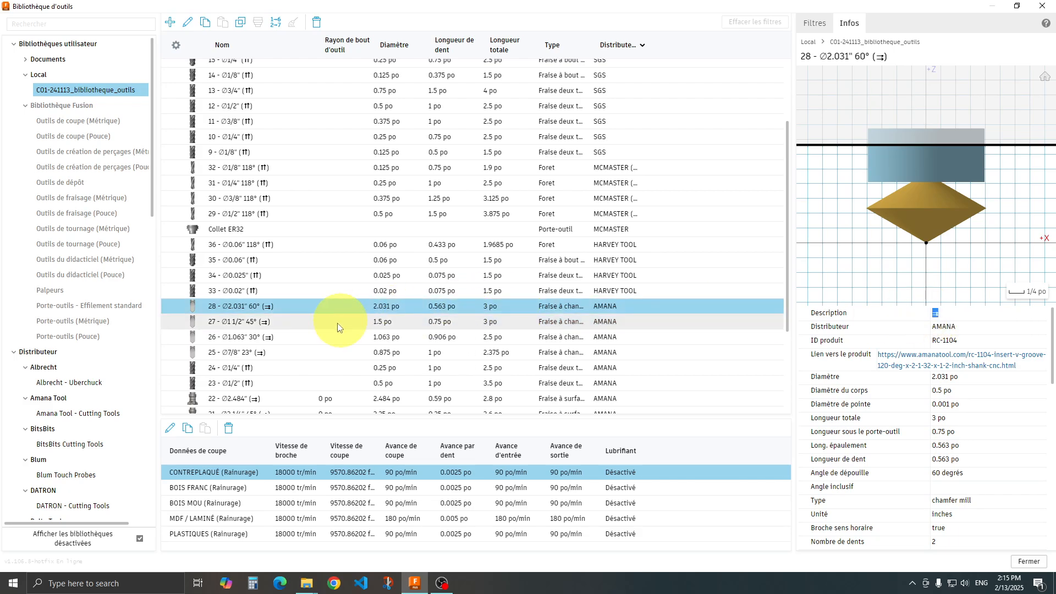
{"action": "scroll", "coordinate": [337, 330], "scroll_direction": "down", "scroll_amount": 3}
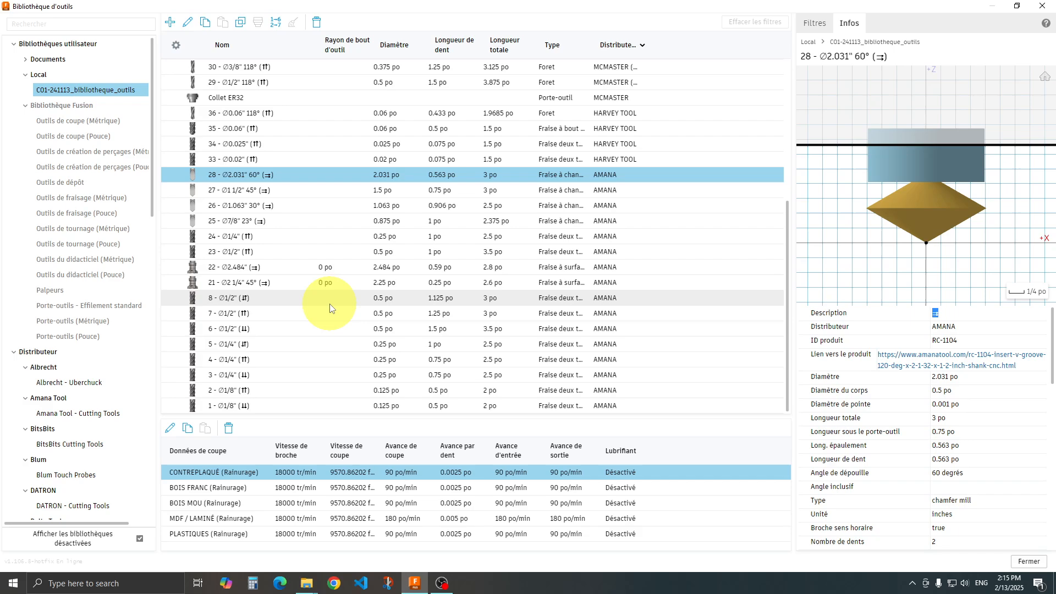
{"action": "left_click", "coordinate": [324, 329]}
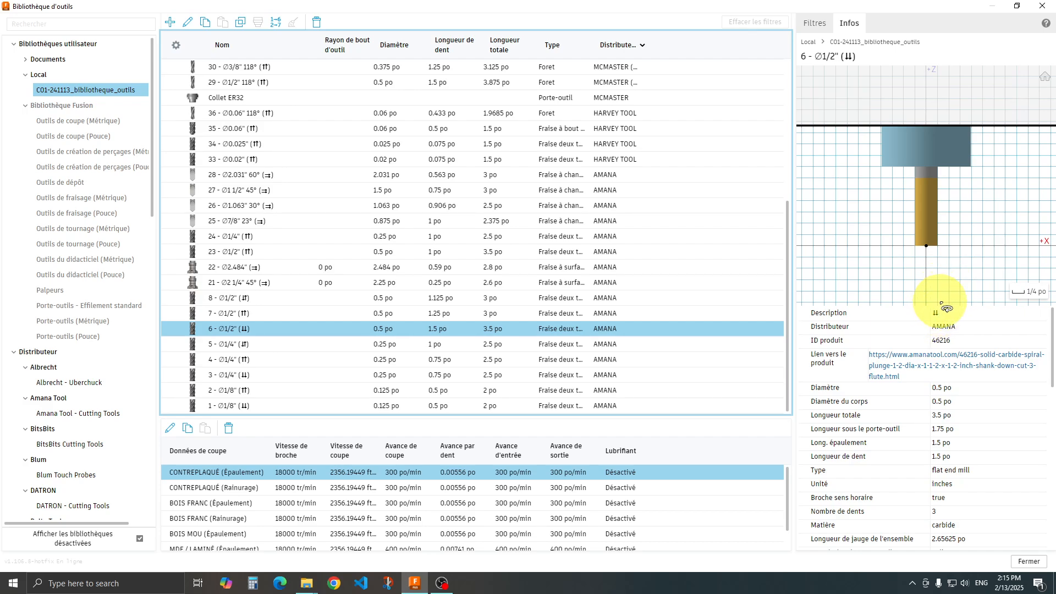
- Examine the details of tool 8 (Ø1/2"), from its product link and dimensions to its holder and cutting data
{"action": "left_click", "coordinate": [244, 301]}
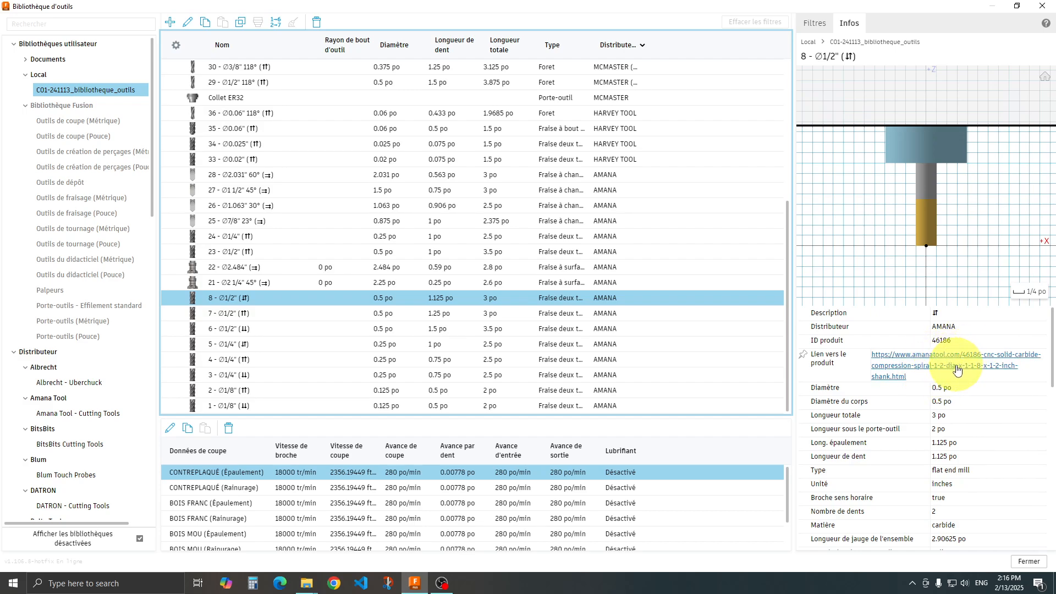
{"action": "scroll", "coordinate": [988, 387], "scroll_direction": "down", "scroll_amount": 1}
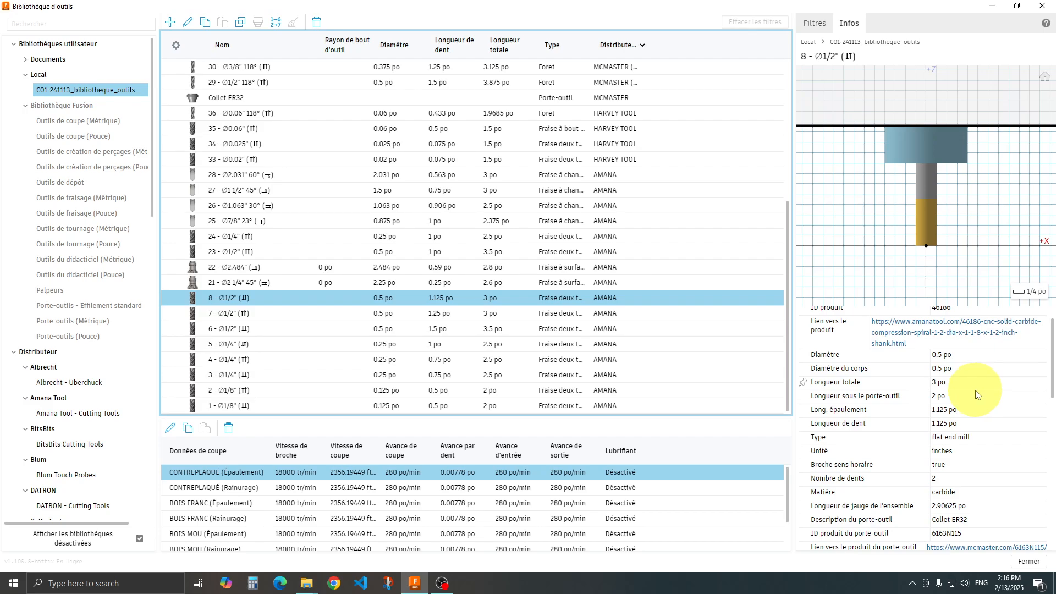
{"action": "scroll", "coordinate": [987, 388], "scroll_direction": "down", "scroll_amount": 1}
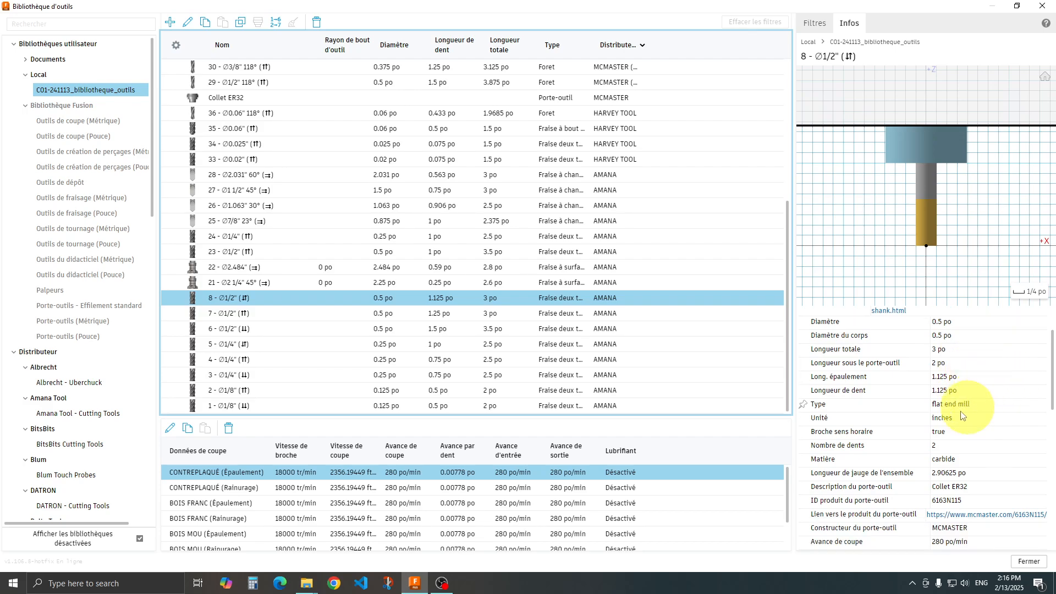
{"action": "scroll", "coordinate": [987, 388], "scroll_direction": "down", "scroll_amount": 1}
{"action": "scroll", "coordinate": [968, 451], "scroll_direction": "down", "scroll_amount": 8}
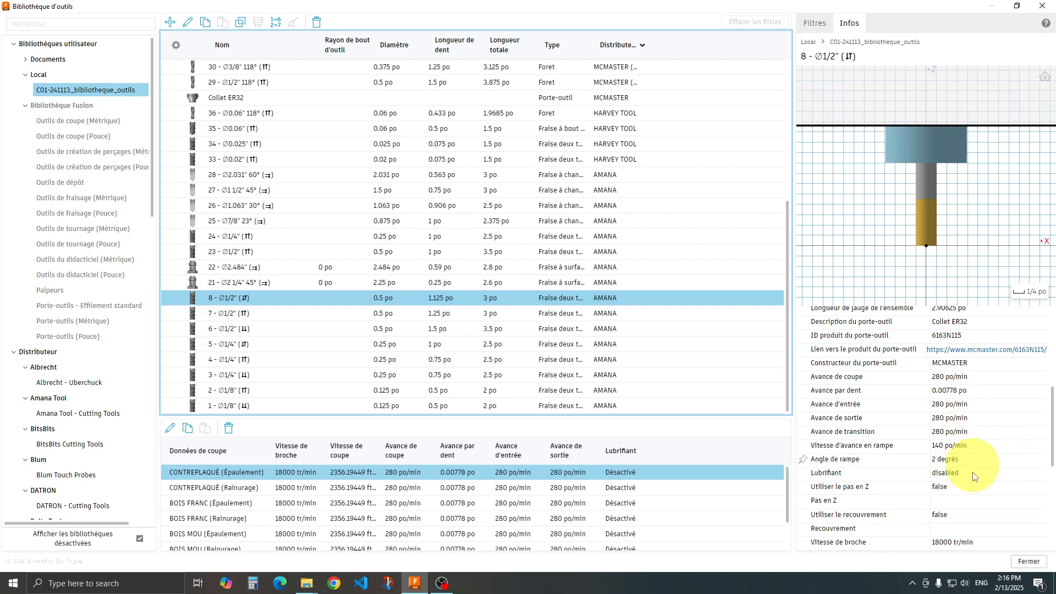
{"action": "scroll", "coordinate": [974, 504], "scroll_direction": "up", "scroll_amount": 10}
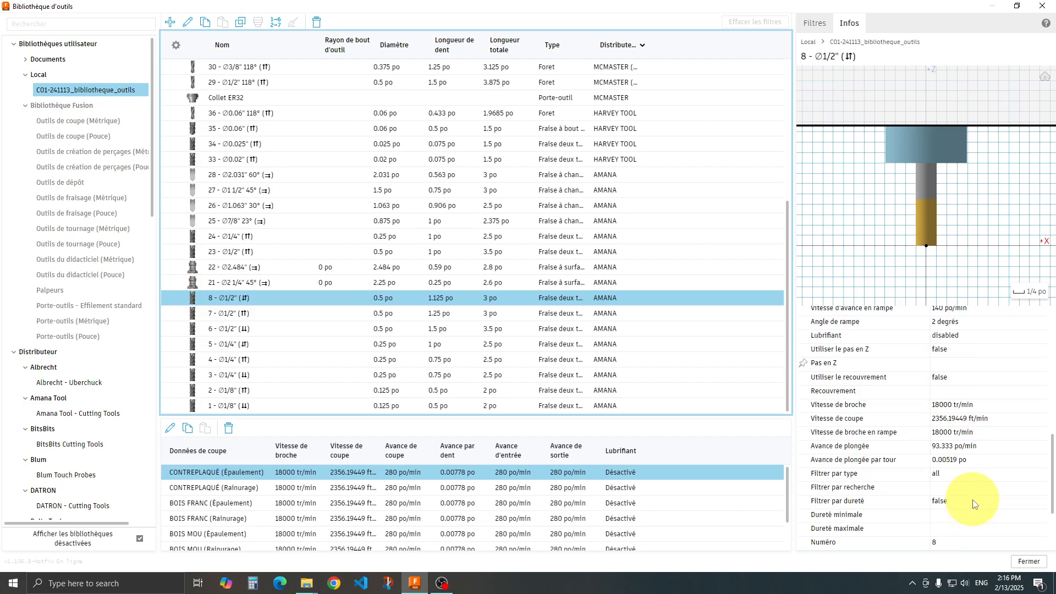